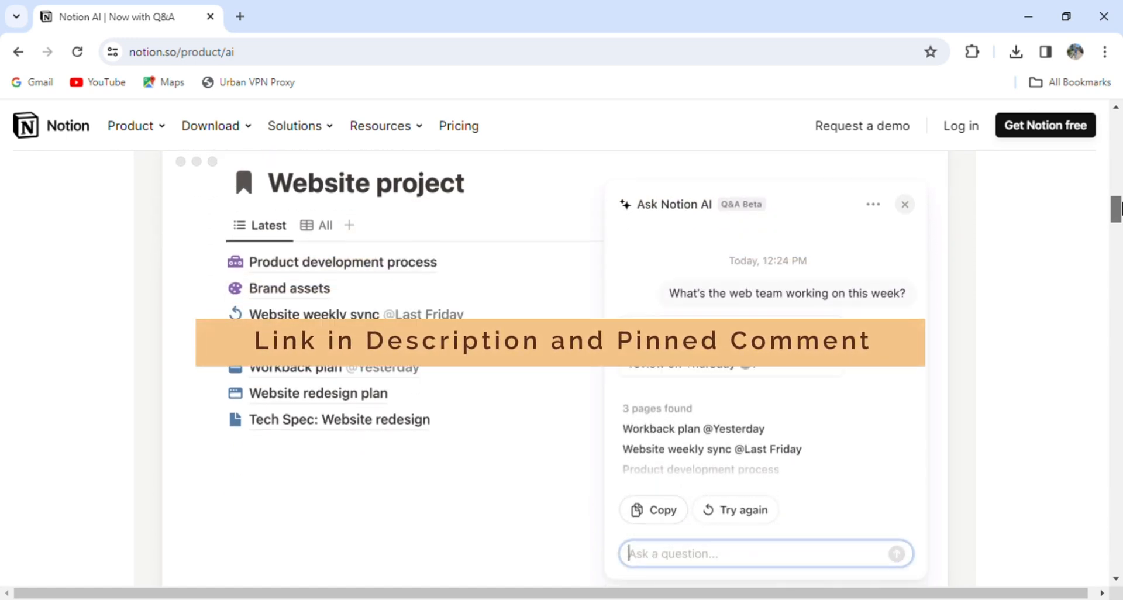
# Look through the Notion AI product page and start getting Notion for free
pyautogui.scroll(-15, 562, 351)
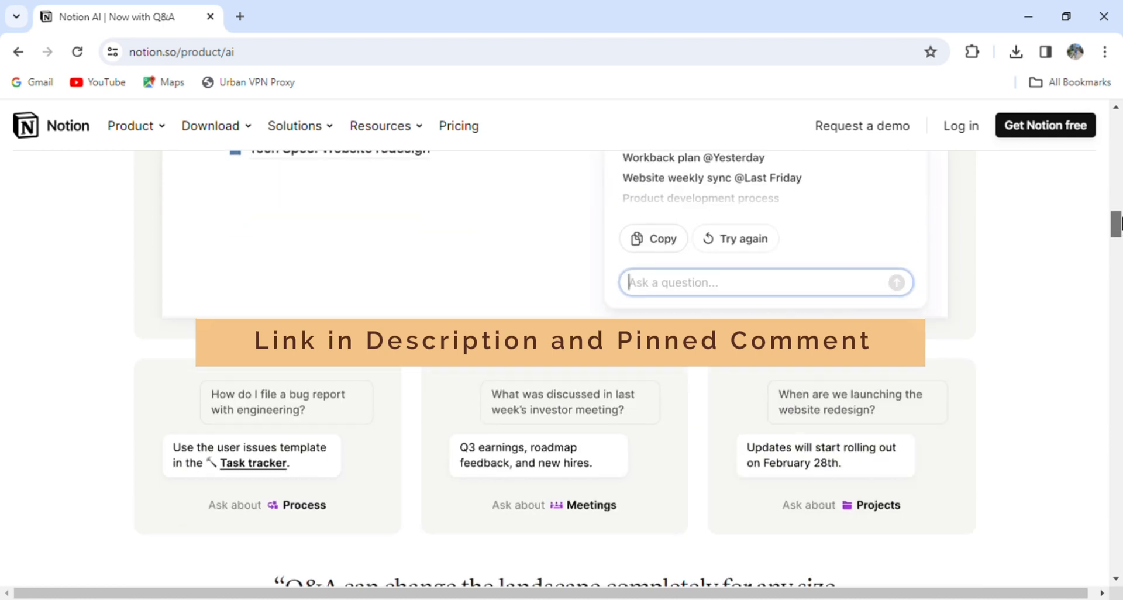
pyautogui.scroll(-6, 562, 351)
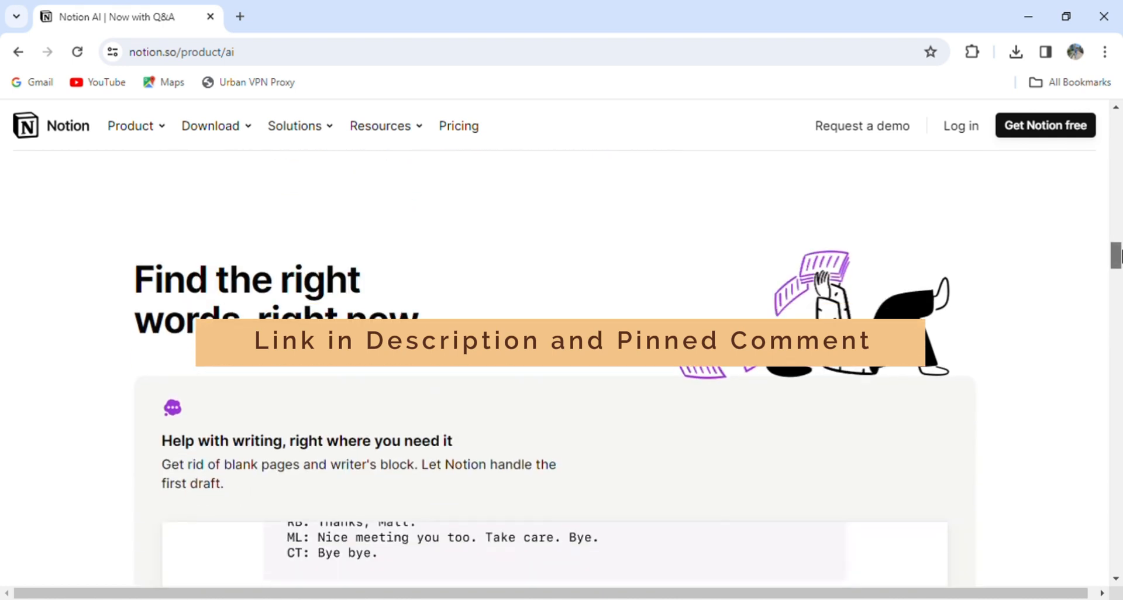
pyautogui.scroll(-10, 562, 351)
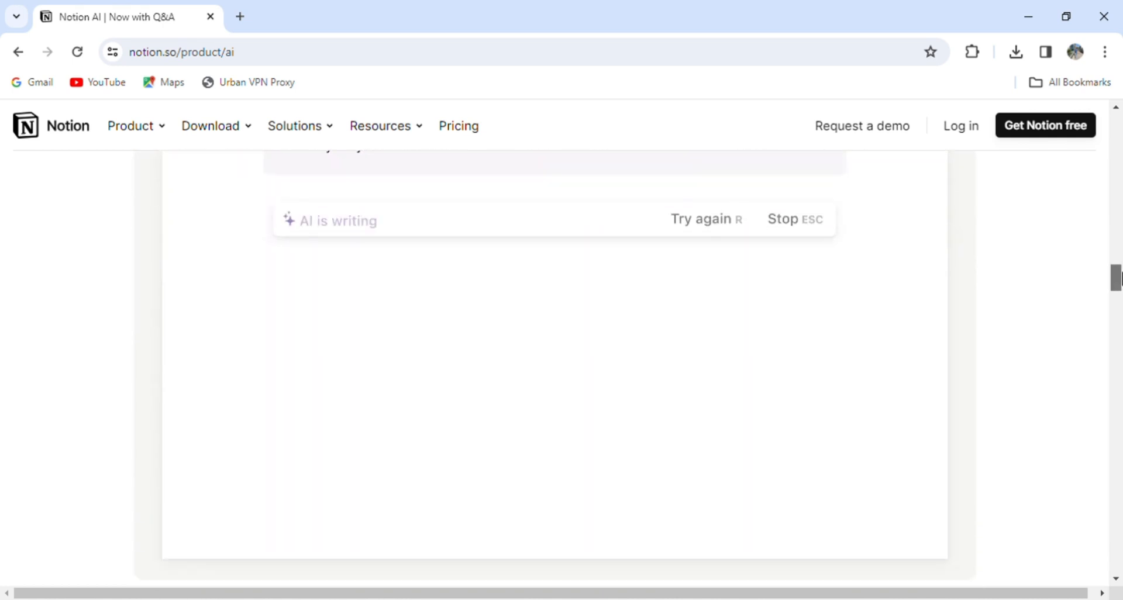
pyautogui.scroll(-1, 561, 351)
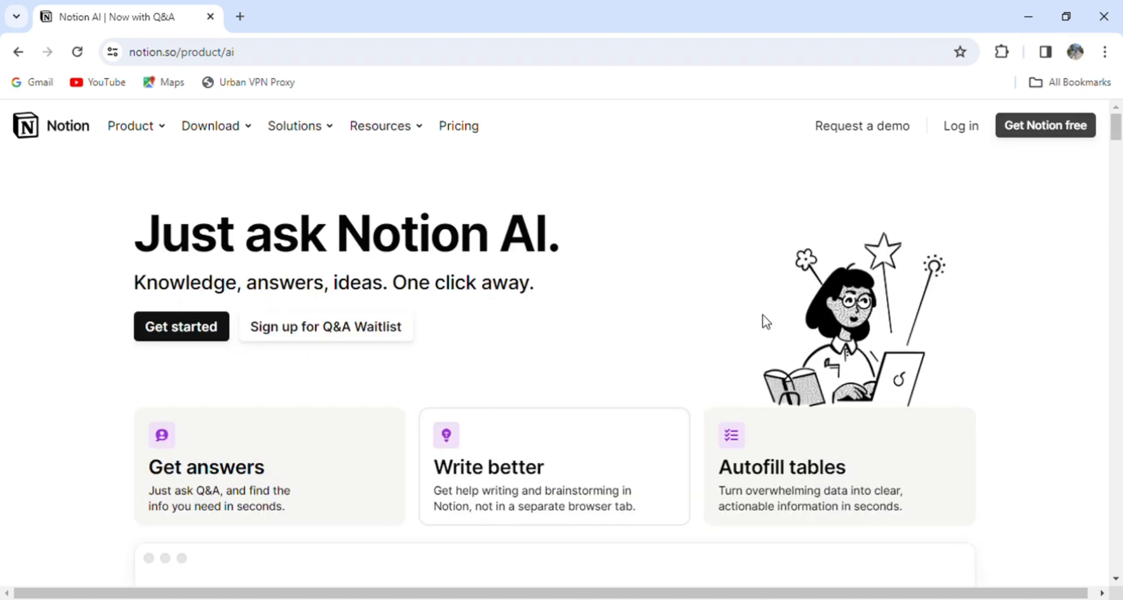
pyautogui.click(1017, 130)
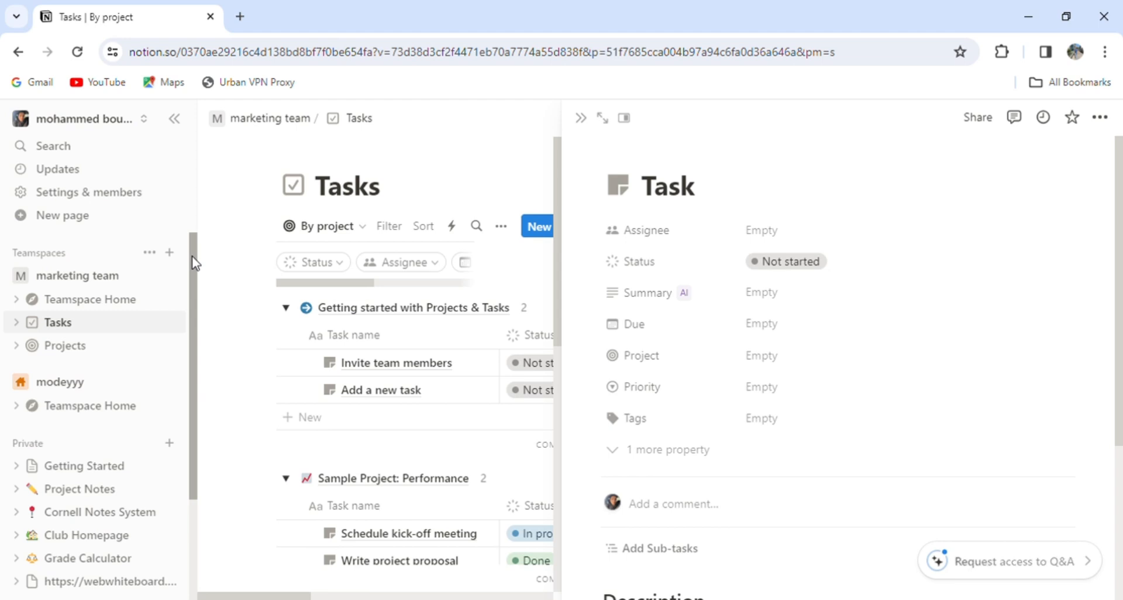
# Create an open teamspace named "sales team" with a short description, skipping the member invitations
pyautogui.moveTo(192, 257)
pyautogui.mouseDown()
pyautogui.moveTo(191, 278)
pyautogui.moveTo(187, 255)
pyautogui.mouseUp()
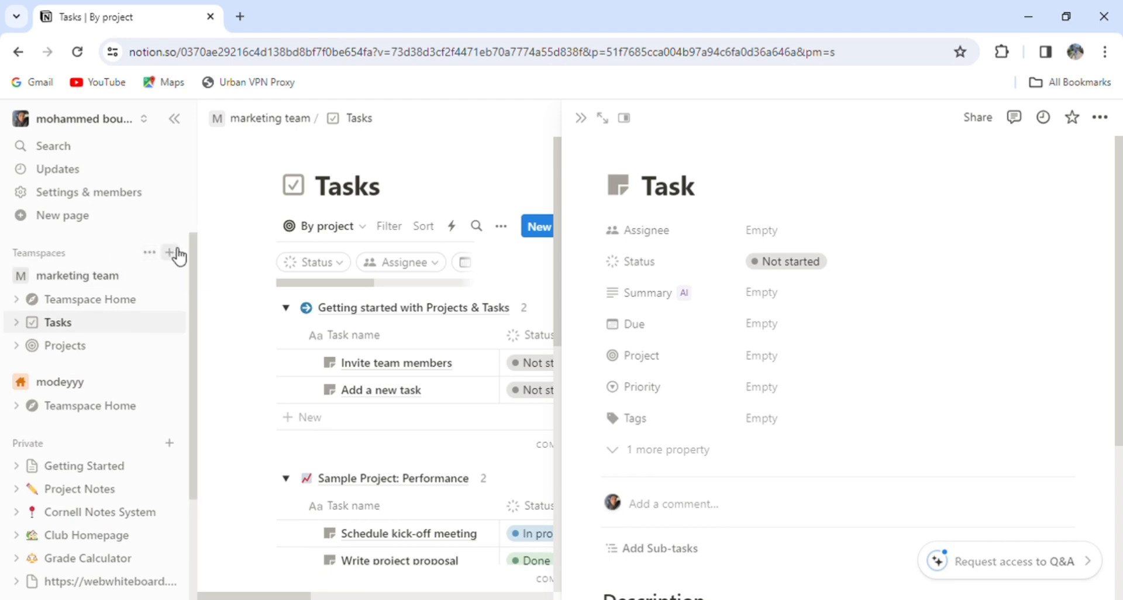
pyautogui.click(175, 253)
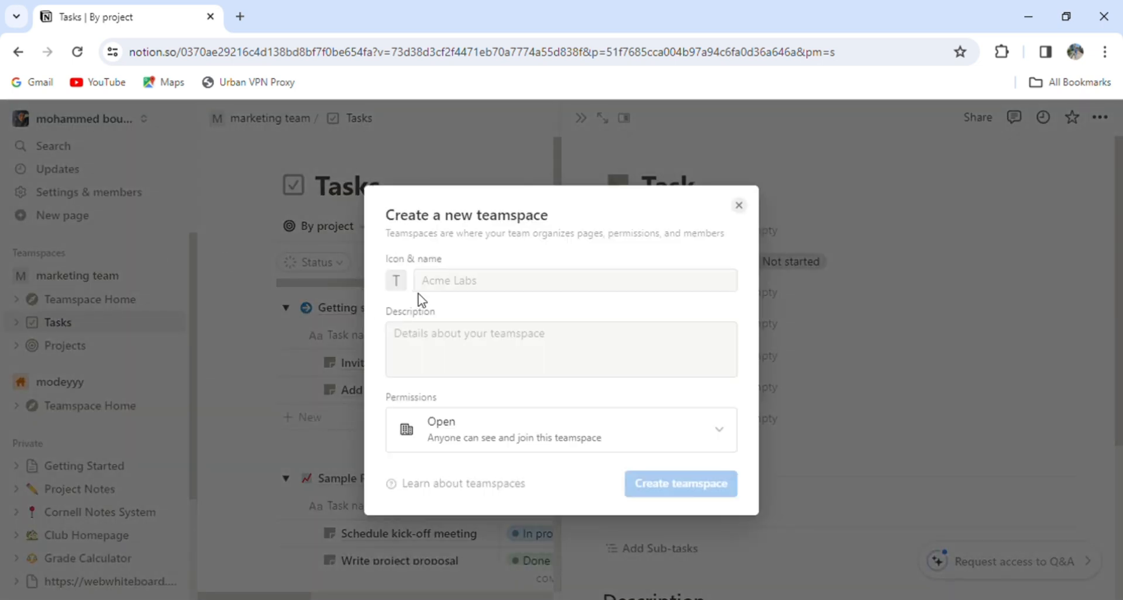
pyautogui.click(466, 282)
pyautogui.write('sales team')
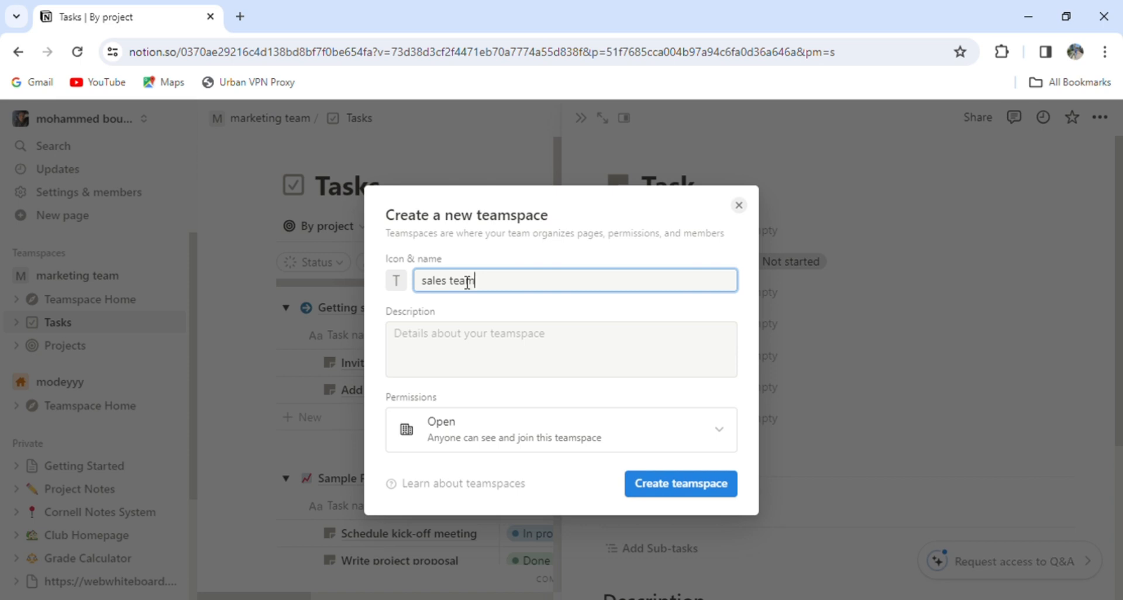
pyautogui.press('Tab')
pyautogui.write('s')
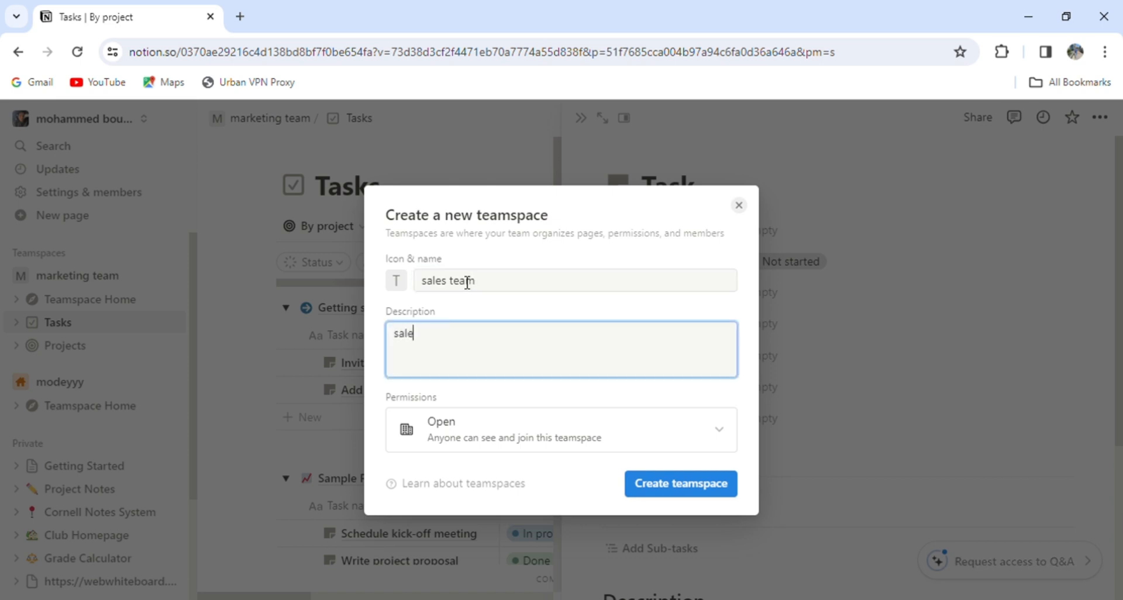
pyautogui.click(666, 487)
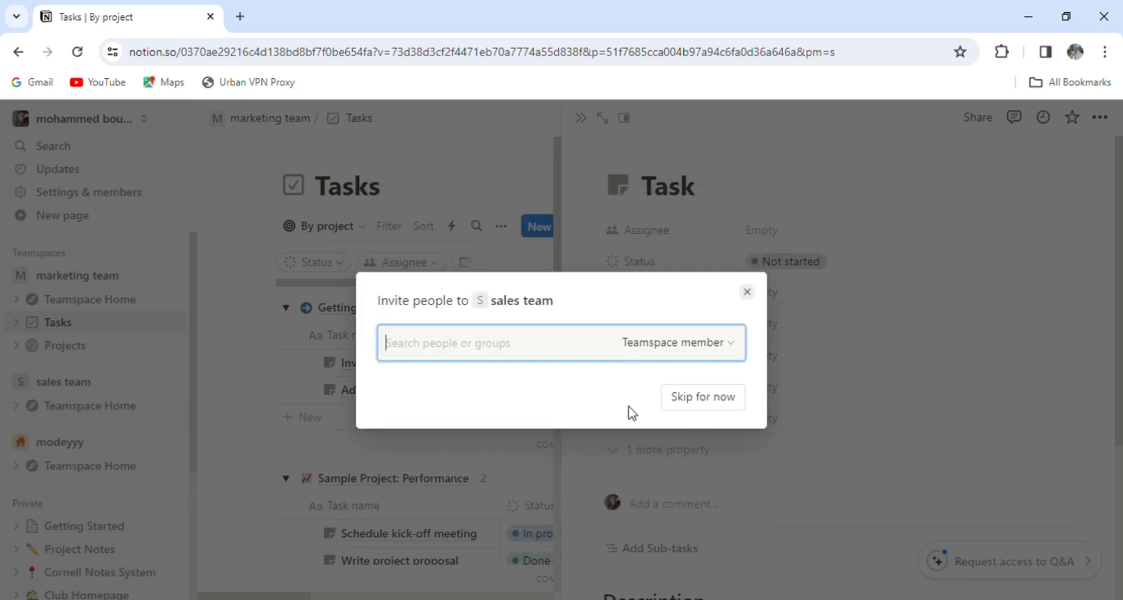
pyautogui.click(700, 403)
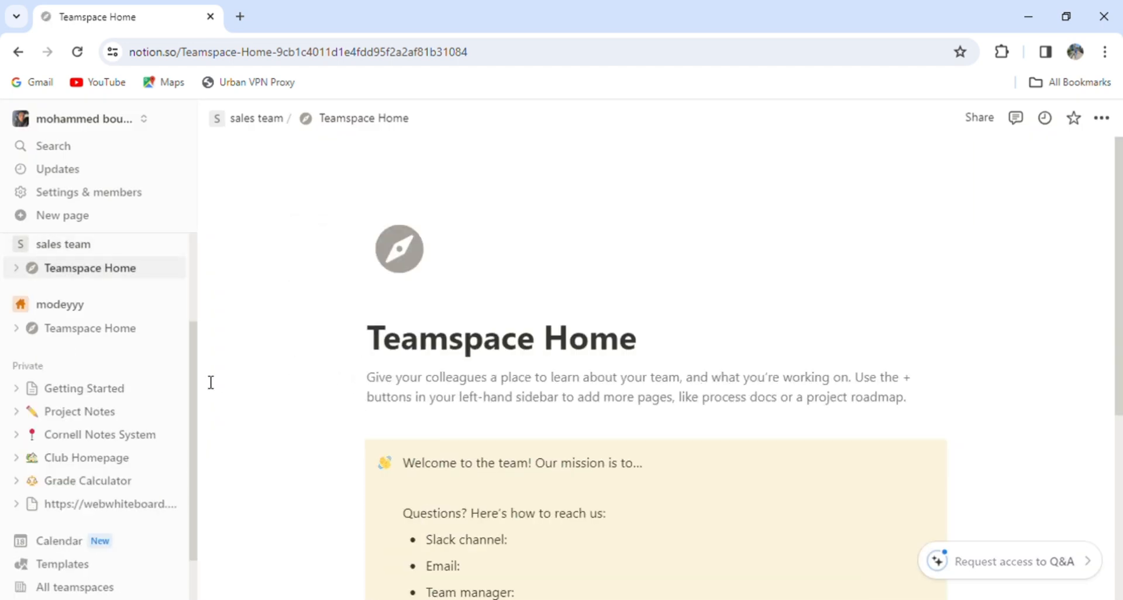
# Open the template gallery and preview the Sales Wiki template with the teamspaces it can be added to
pyautogui.moveTo(193, 363); pyautogui.dragTo(194, 442)
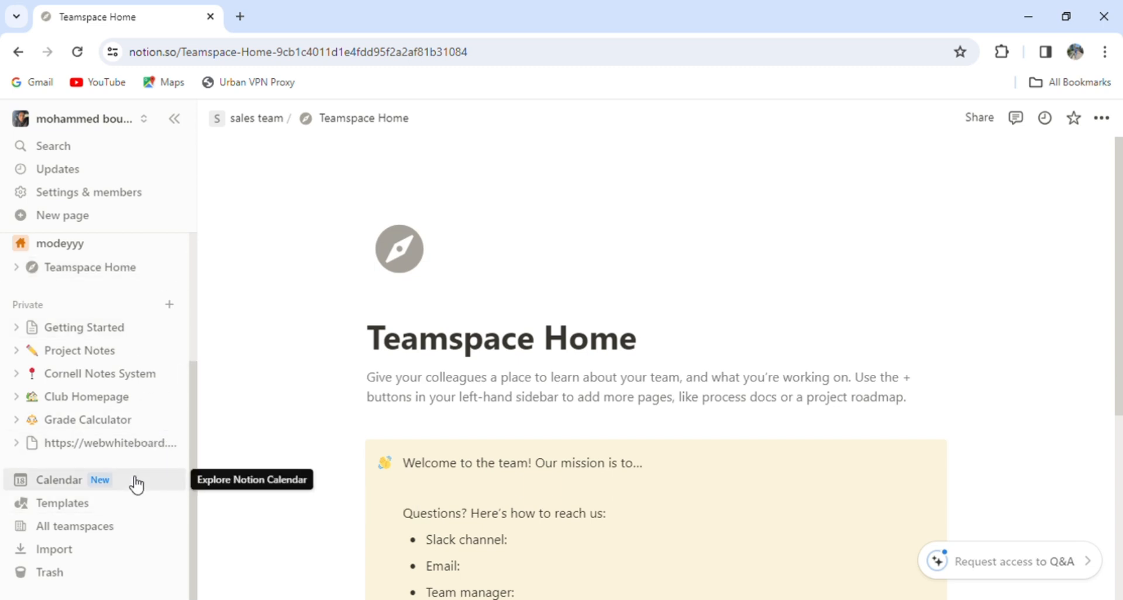
pyautogui.click(107, 515)
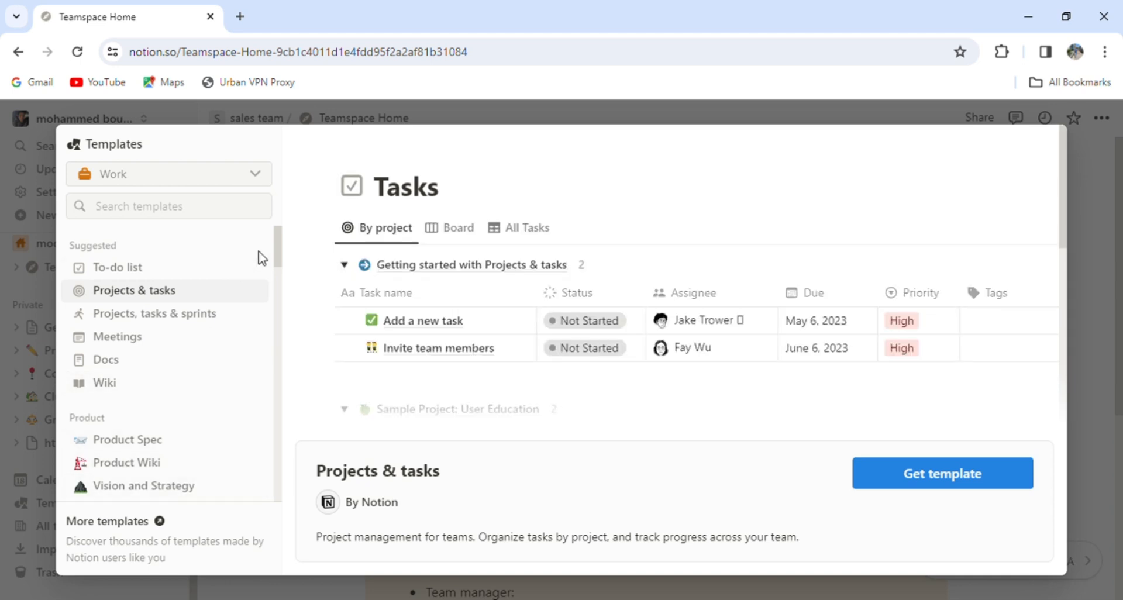
pyautogui.moveTo(282, 253); pyautogui.dragTo(288, 404)
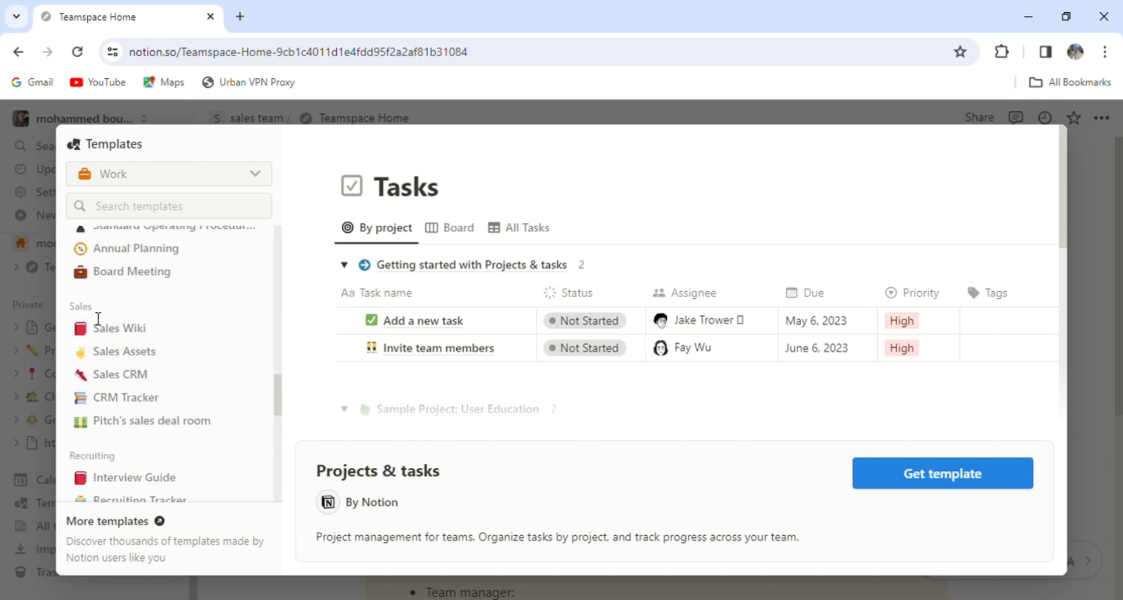
pyautogui.click(130, 327)
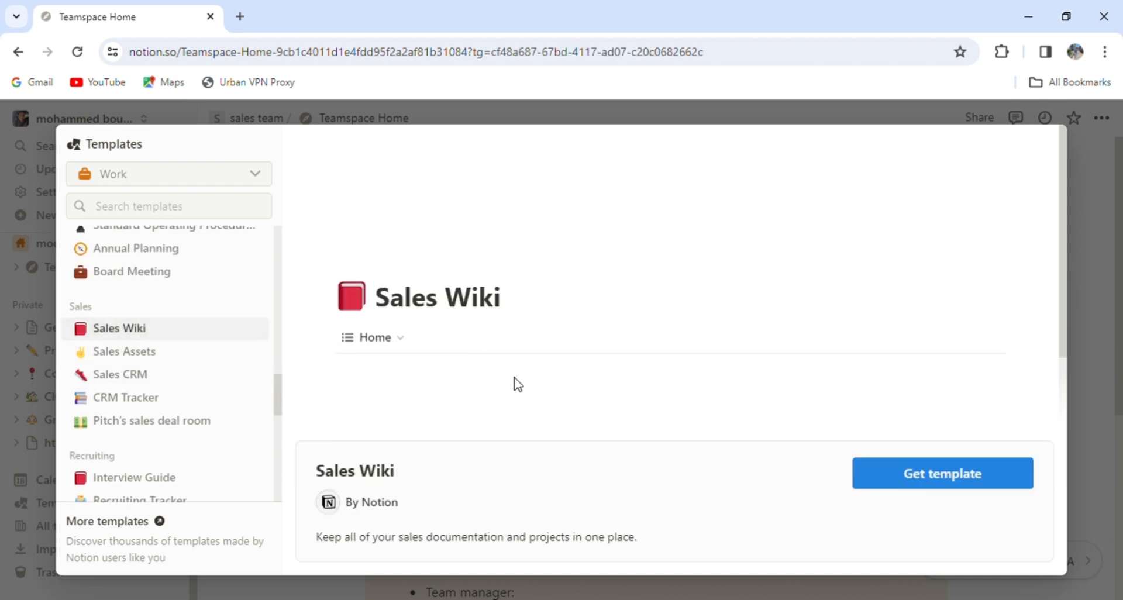
pyautogui.click(952, 483)
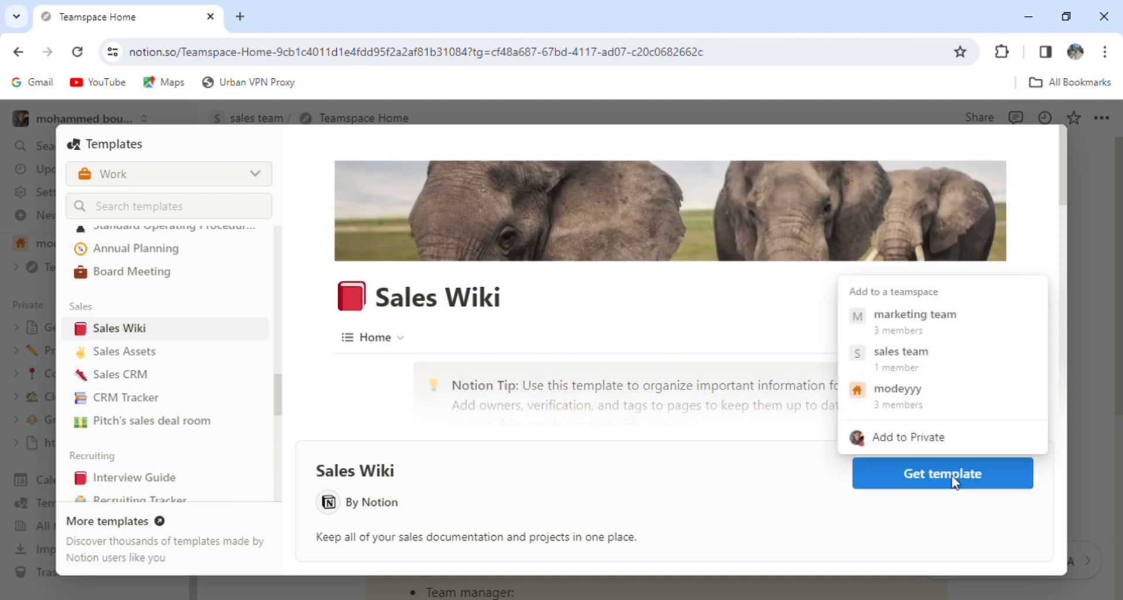
# Add the Sales CRM template to the sales team teamspace
pyautogui.click(152, 371)
pyautogui.click(147, 377)
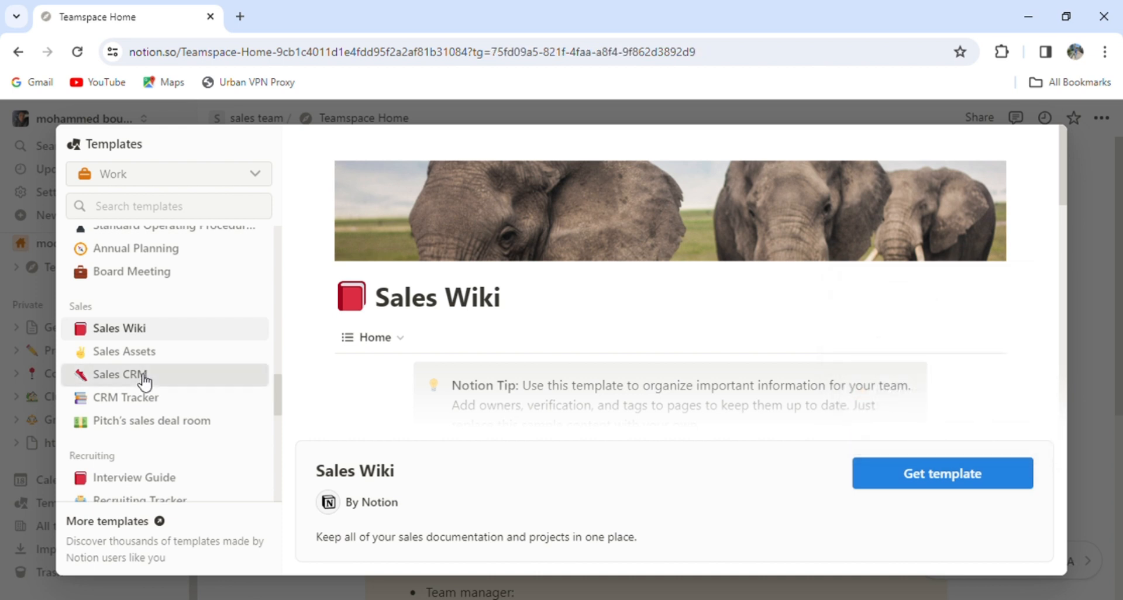
pyautogui.click(928, 476)
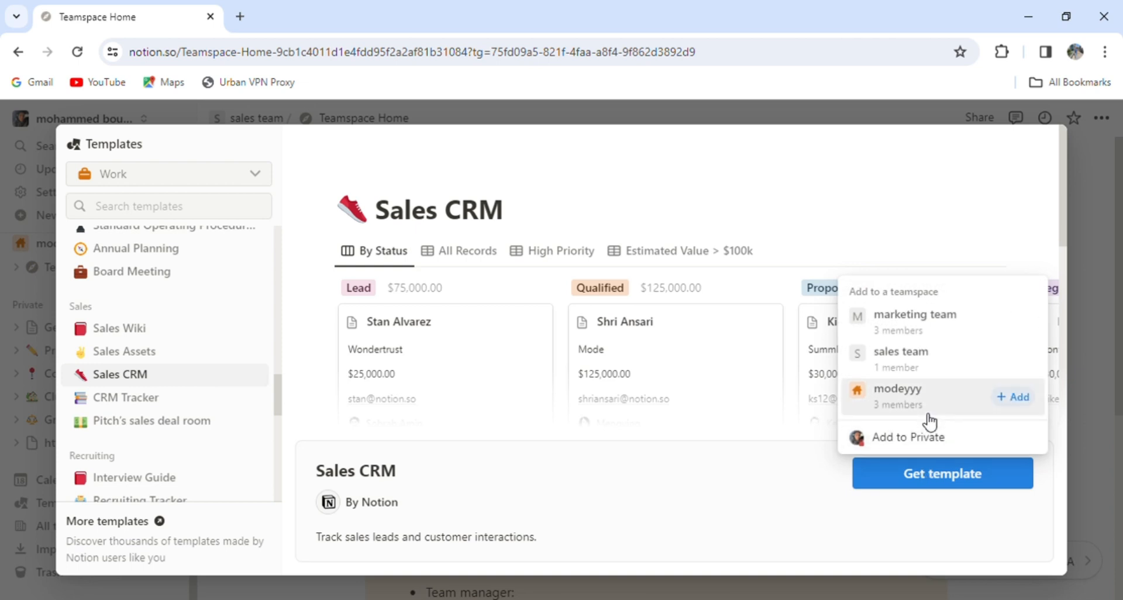
pyautogui.click(924, 370)
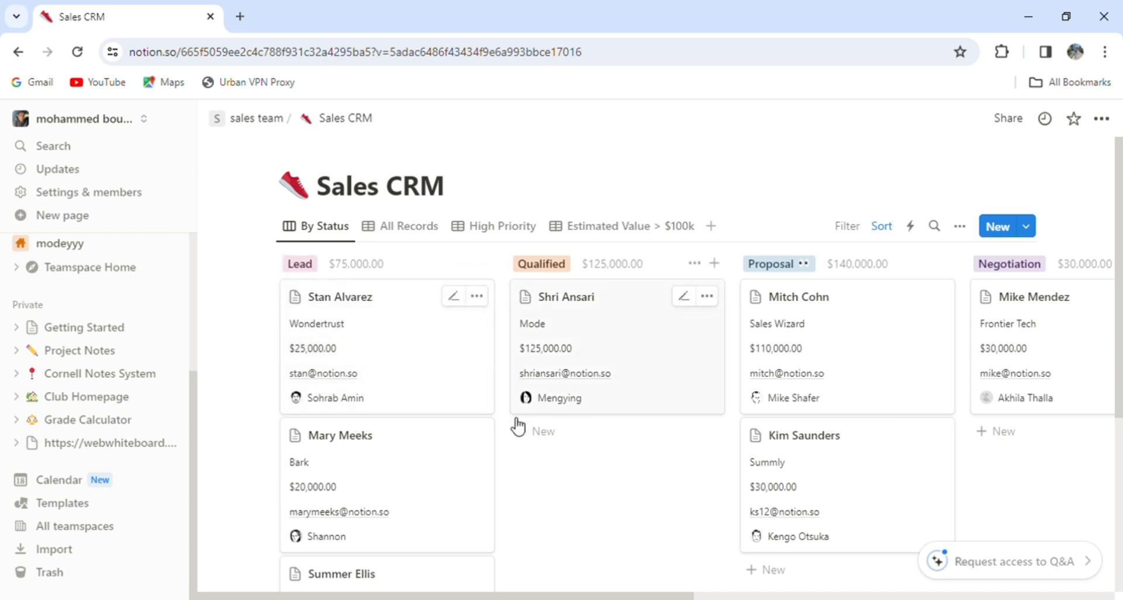
# Add a blank card to the Qualified column of the Sales CRM board
pyautogui.moveTo(453, 361); pyautogui.dragTo(659, 553)
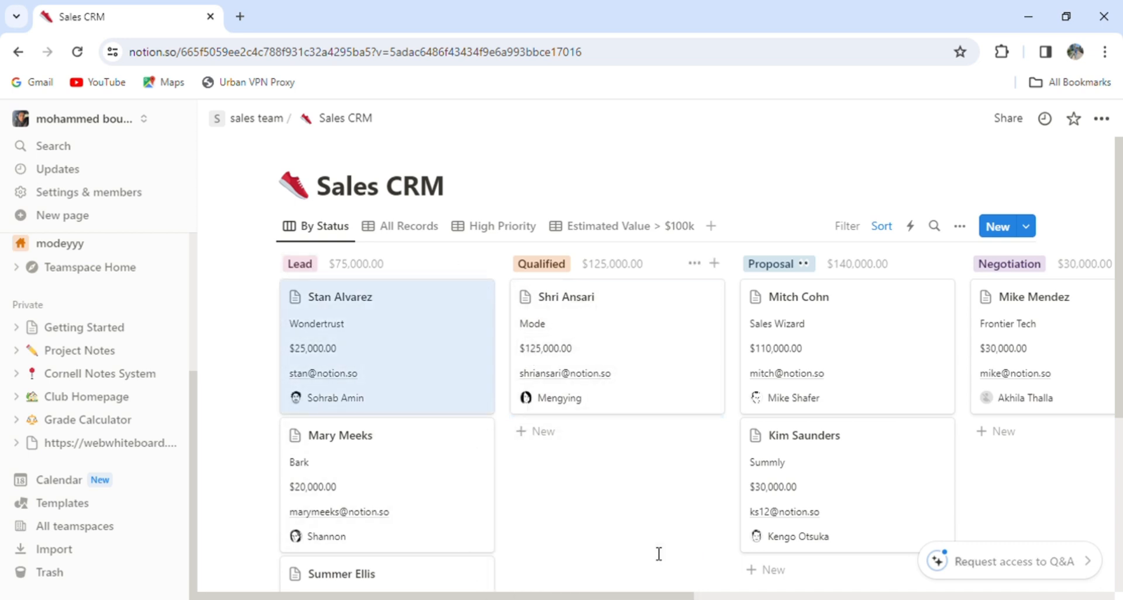
pyautogui.click(536, 439)
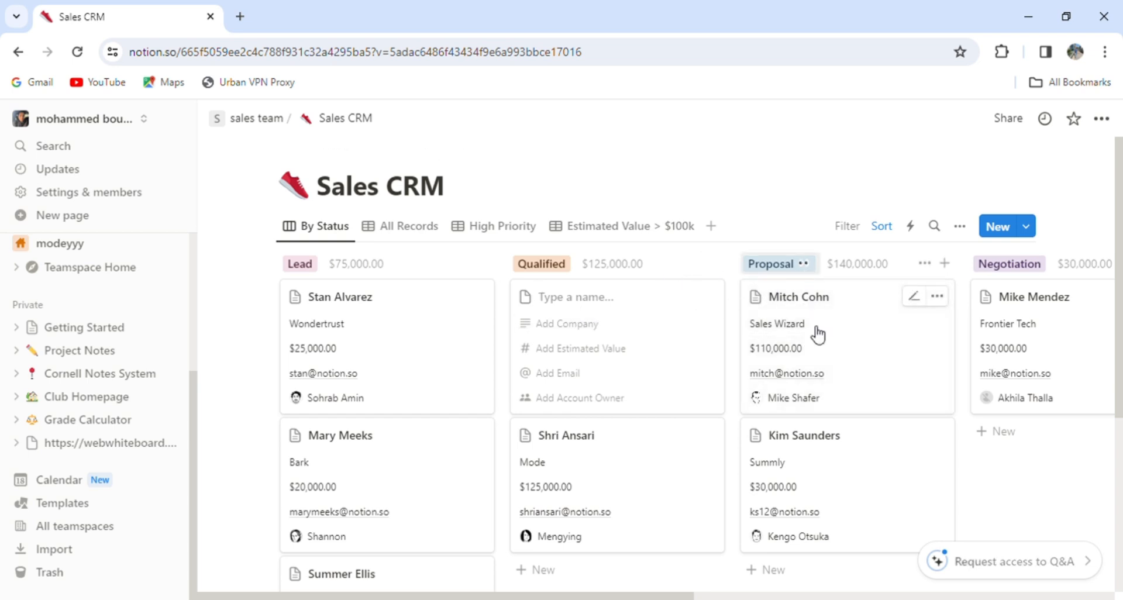
pyautogui.click(605, 599)
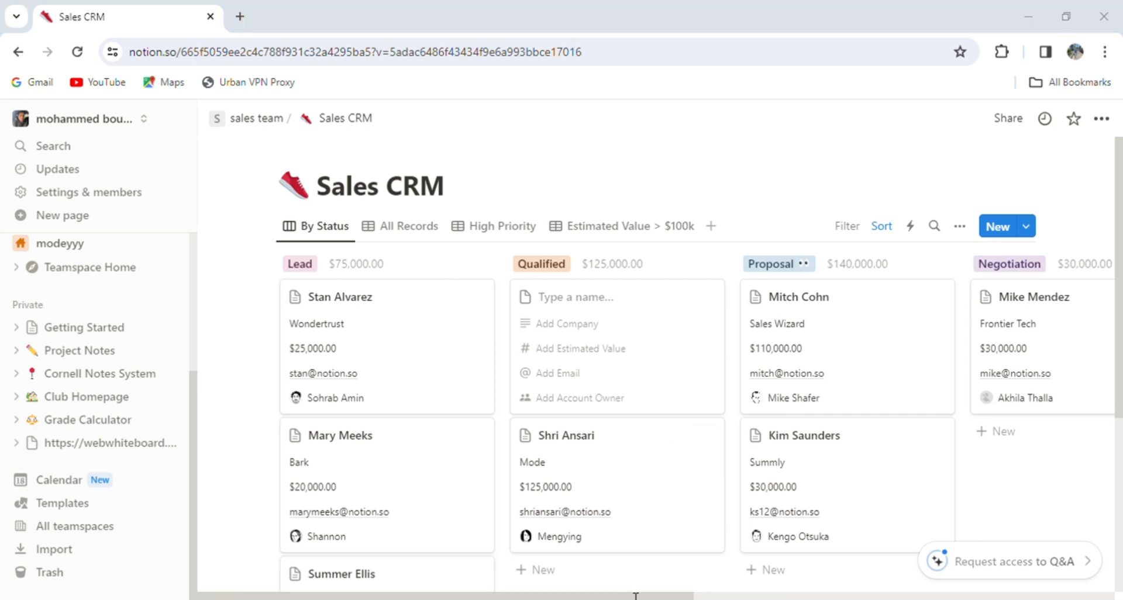
# Move the Tims deal from Closed to Lost and the Summly deal from Proposal to Negotiation
pyautogui.moveTo(636, 595); pyautogui.dragTo(776, 595)
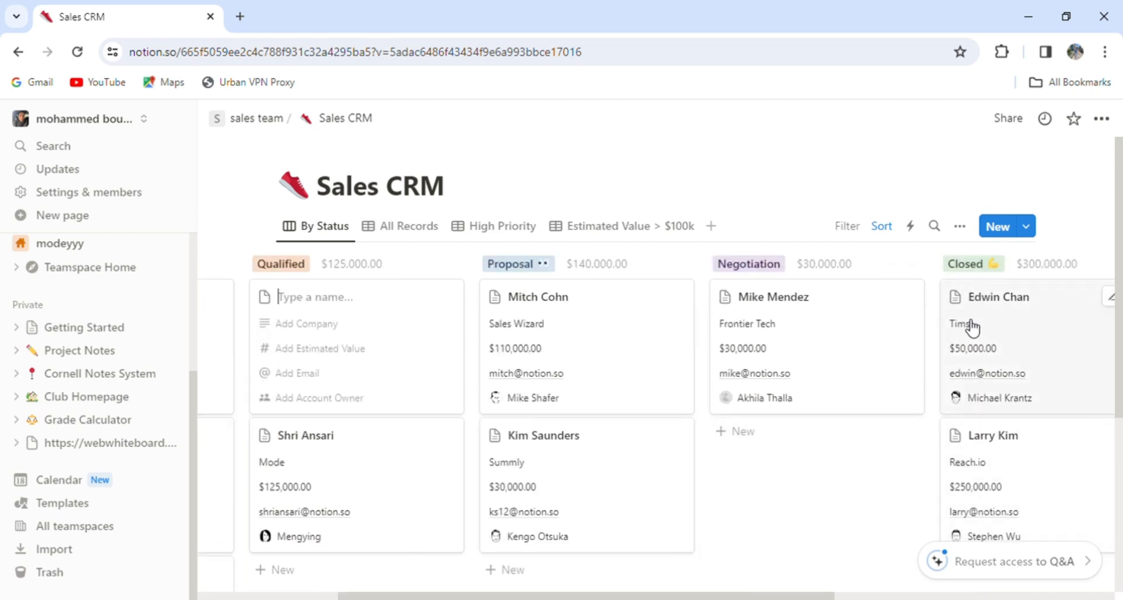
pyautogui.moveTo(794, 594); pyautogui.dragTo(952, 594)
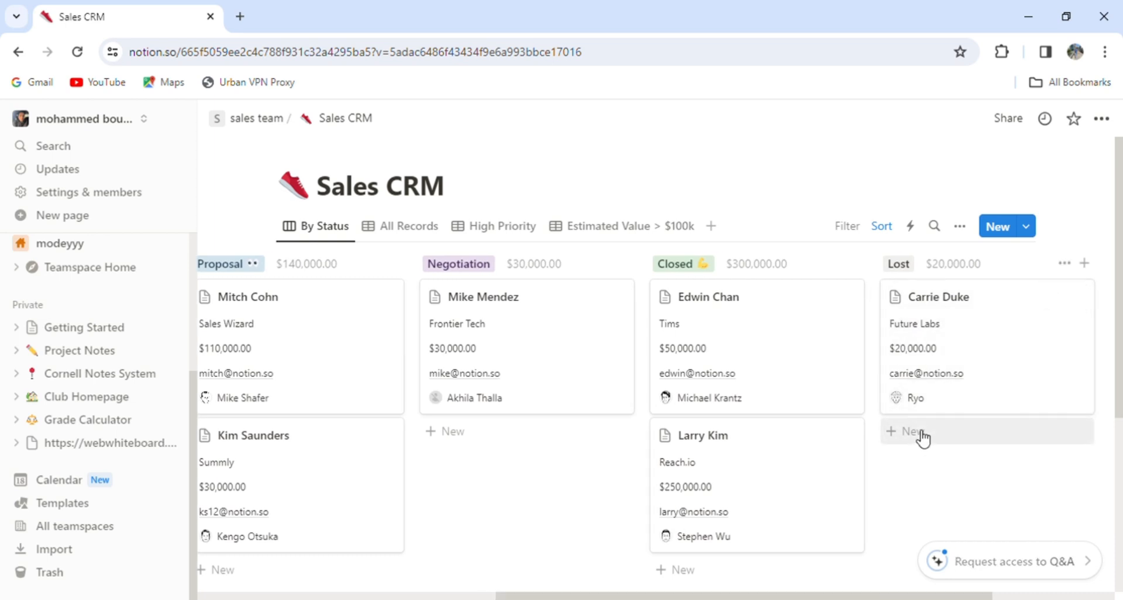
pyautogui.moveTo(812, 335); pyautogui.dragTo(1040, 479)
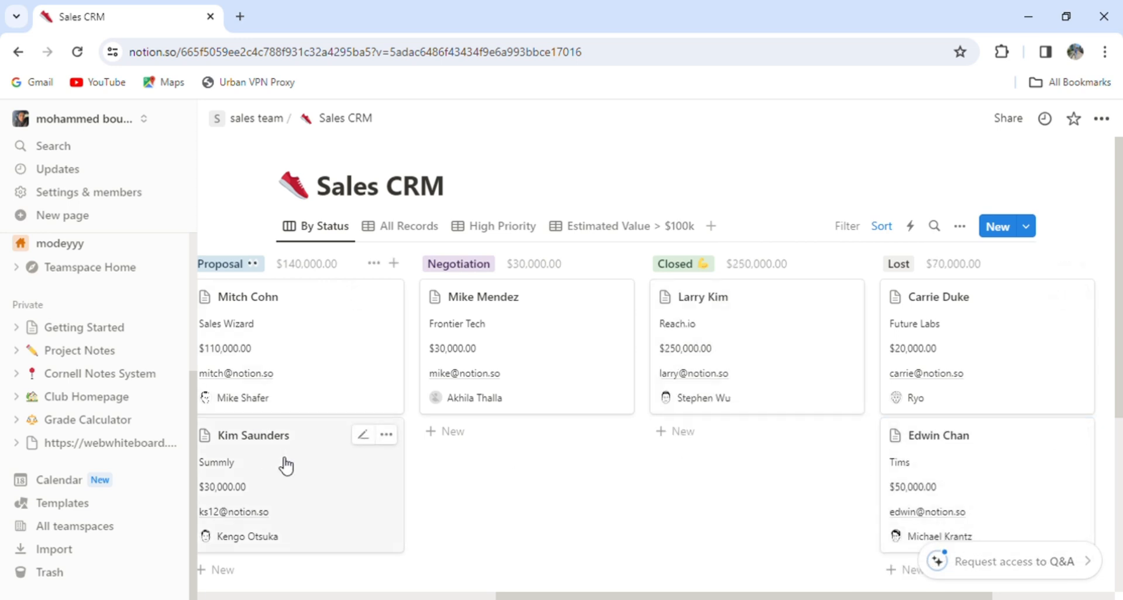
pyautogui.moveTo(286, 464); pyautogui.dragTo(519, 474)
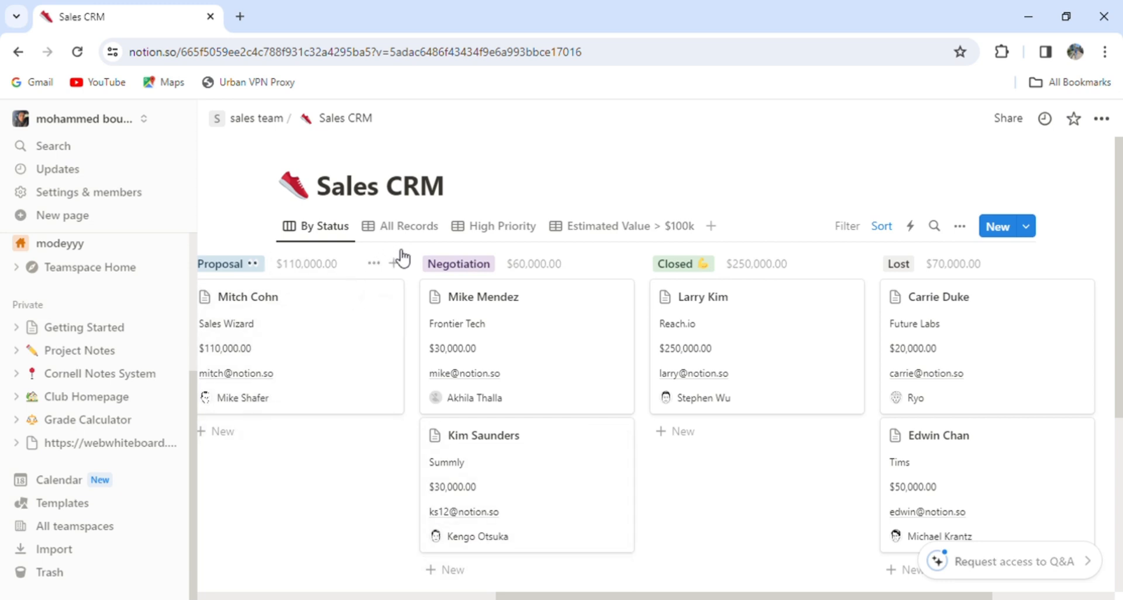
# View the Sales CRM database in its All Records and High Priority table views
pyautogui.click(408, 237)
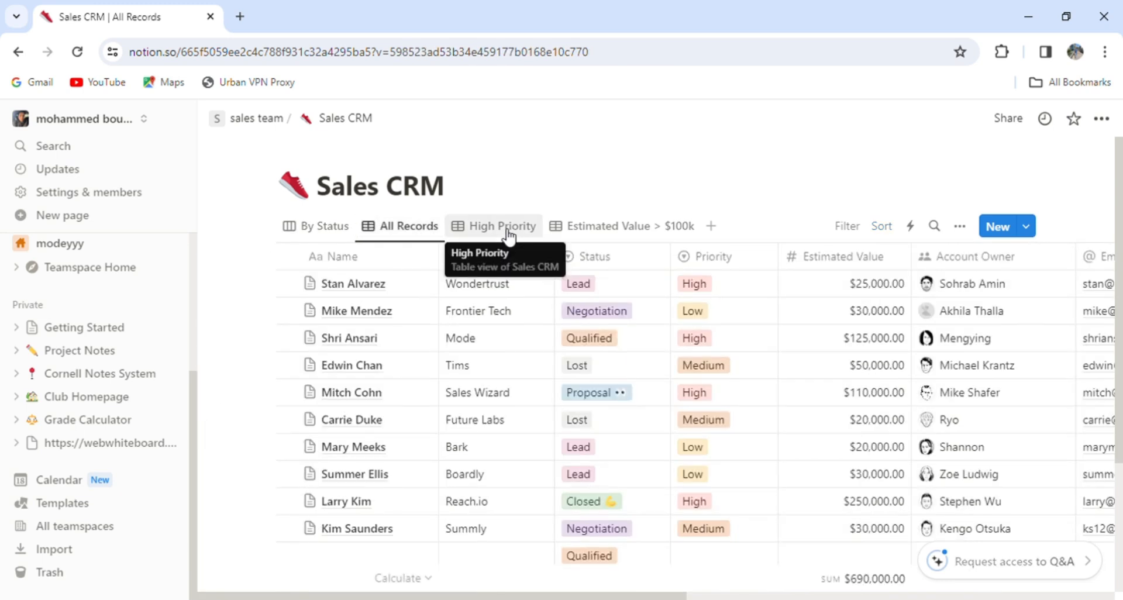
pyautogui.click(507, 234)
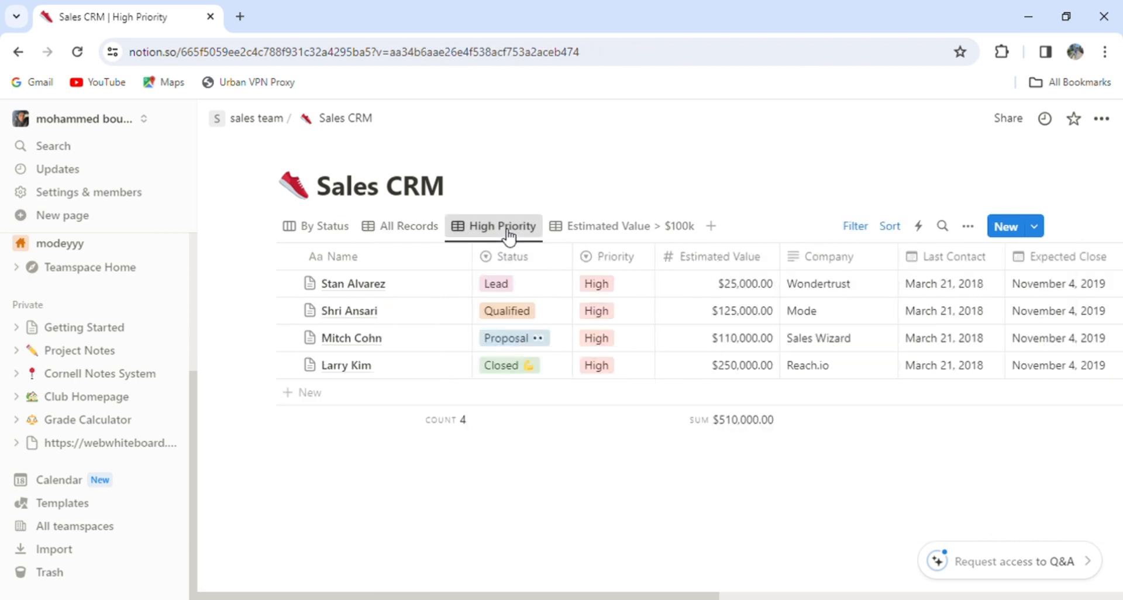